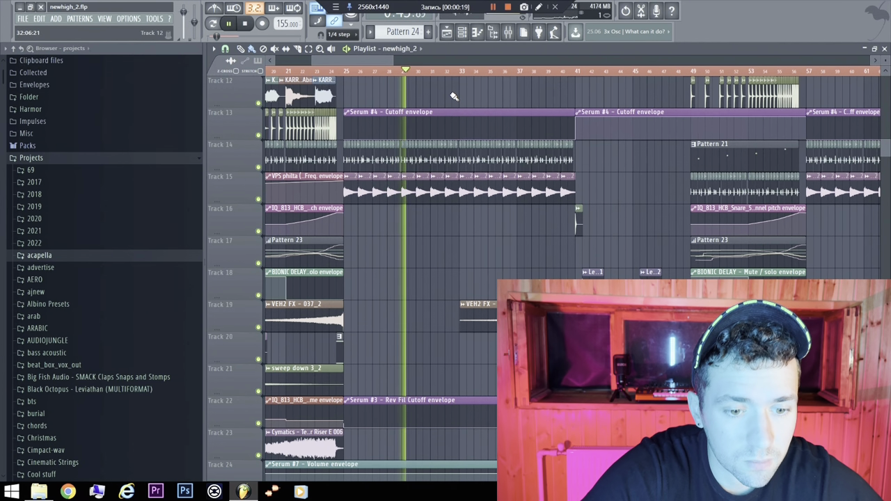
Step: Play the arrangement while examining the playlist tracks from Main automation down to Track 28, and stop playback
{"action": "scroll", "coordinate": [446, 99], "scroll_direction": "down", "scroll_amount": 2}
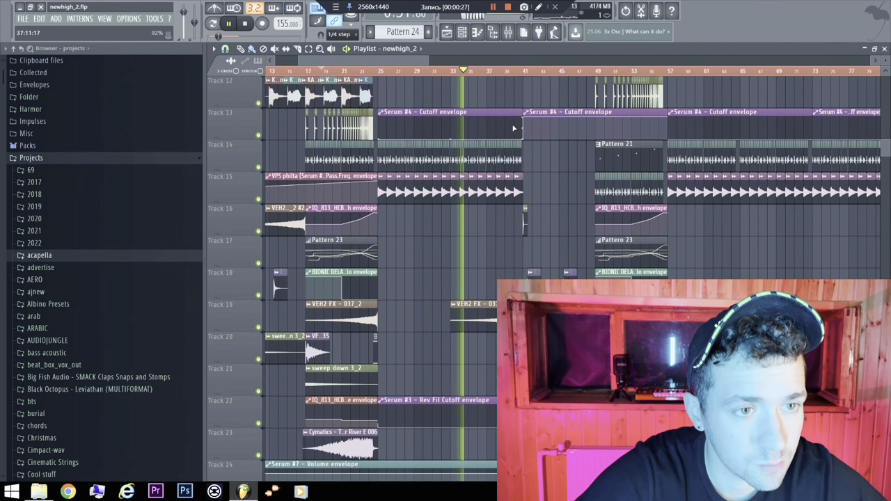
{"action": "scroll", "coordinate": [459, 139], "scroll_direction": "up", "scroll_amount": 9}
{"action": "scroll", "coordinate": [480, 176], "scroll_direction": "down", "scroll_amount": 6}
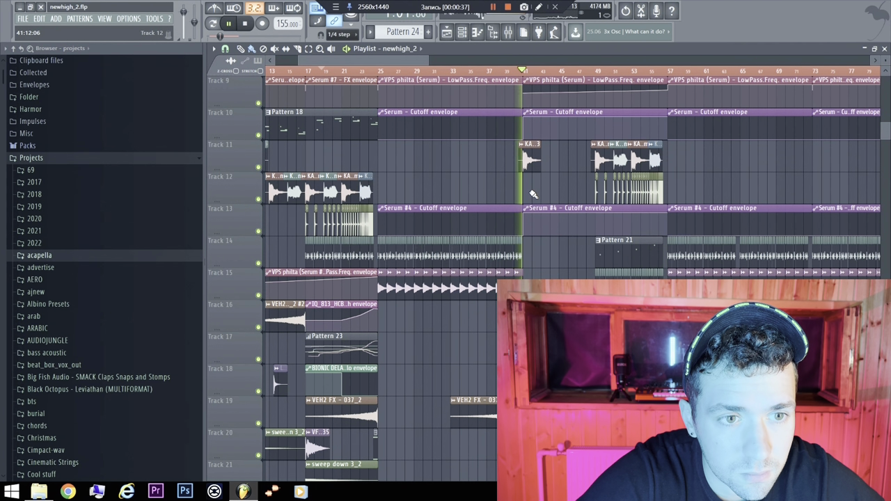
{"action": "scroll", "coordinate": [442, 201], "scroll_direction": "down", "scroll_amount": 3}
{"action": "scroll", "coordinate": [444, 201], "scroll_direction": "down", "scroll_amount": 3}
{"action": "scroll", "coordinate": [445, 200], "scroll_direction": "down", "scroll_amount": 5}
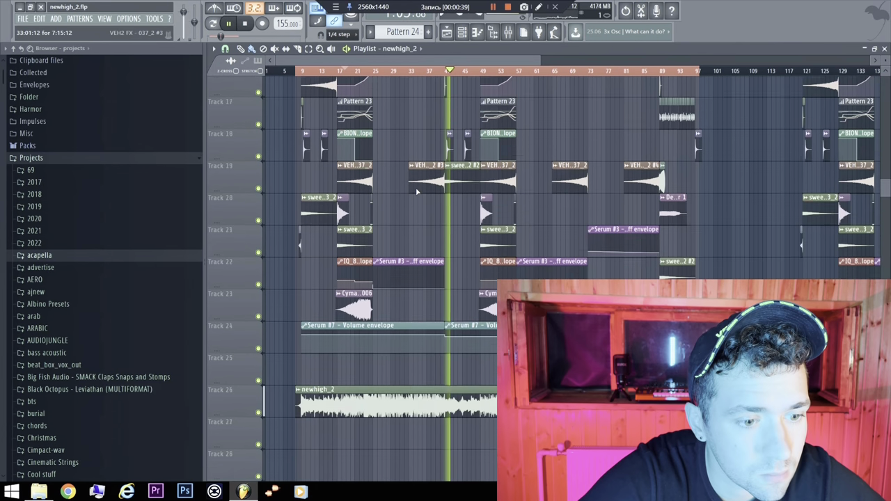
{"action": "scroll", "coordinate": [403, 186], "scroll_direction": "up", "scroll_amount": 10}
{"action": "scroll", "coordinate": [411, 182], "scroll_direction": "up", "scroll_amount": 3}
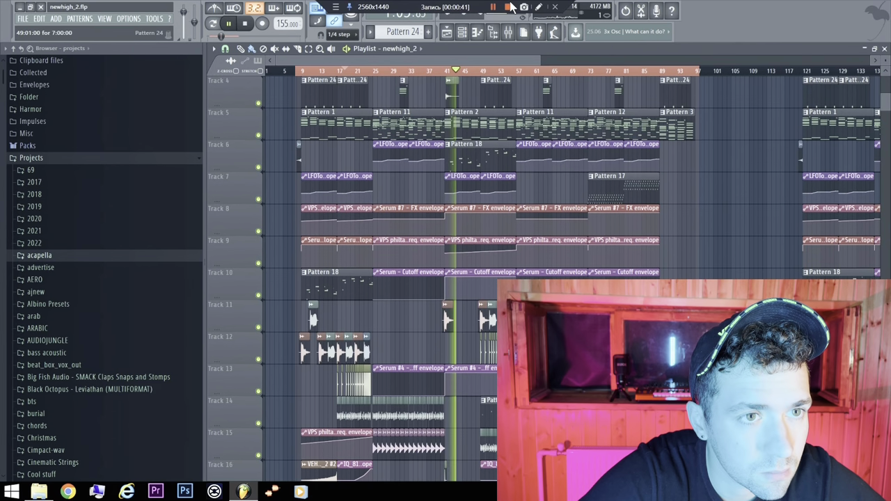
{"action": "scroll", "coordinate": [423, 152], "scroll_direction": "up", "scroll_amount": 3}
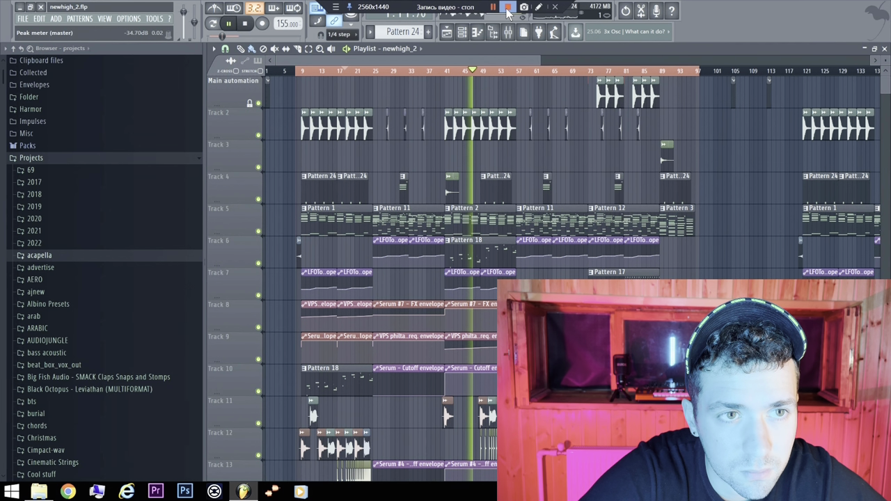
{"action": "key", "text": "space"}
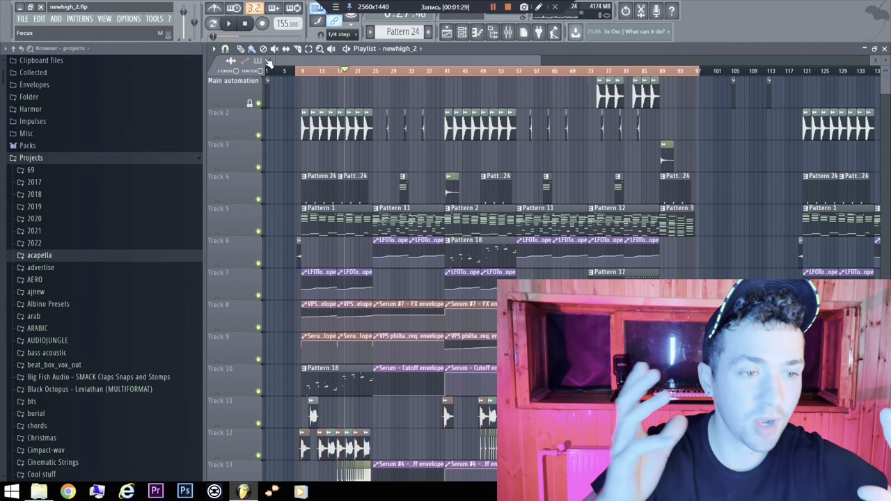
Step: Solo Track 12, which holds the KARRA vocal clips, in the playlist
{"action": "scroll", "coordinate": [334, 170], "scroll_direction": "up", "scroll_amount": 3}
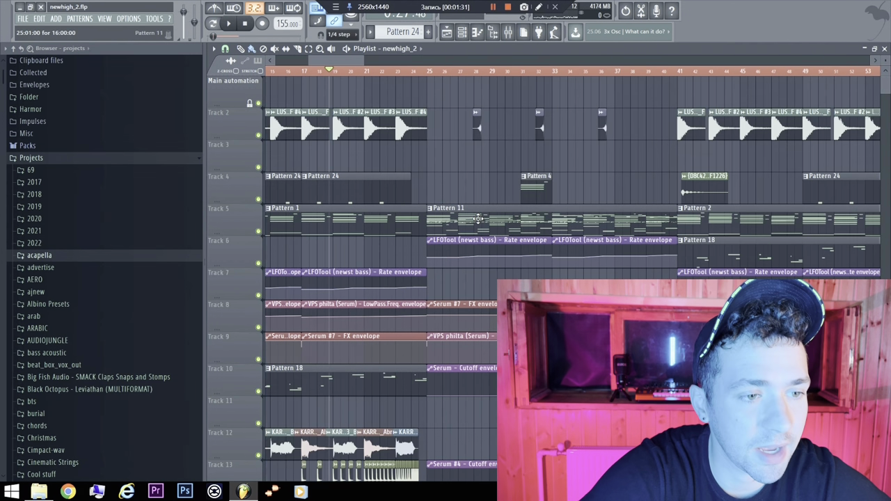
{"action": "scroll", "coordinate": [428, 183], "scroll_direction": "down", "scroll_amount": 4}
{"action": "scroll", "coordinate": [454, 191], "scroll_direction": "down", "scroll_amount": 1}
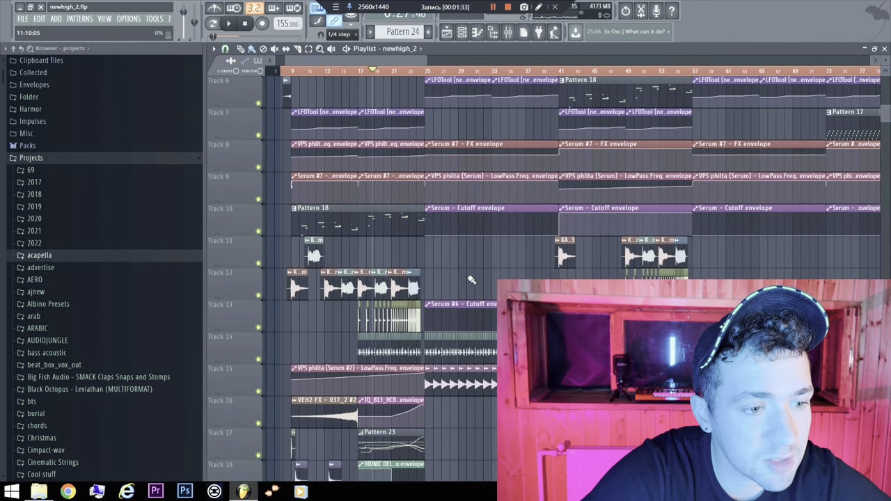
{"action": "scroll", "coordinate": [498, 229], "scroll_direction": "up", "scroll_amount": 5}
{"action": "scroll", "coordinate": [430, 169], "scroll_direction": "up", "scroll_amount": 2}
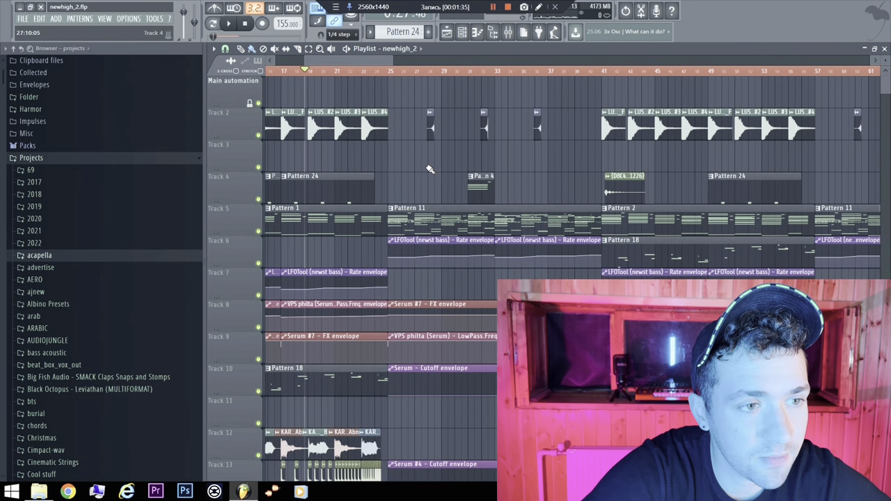
{"action": "scroll", "coordinate": [425, 192], "scroll_direction": "down", "scroll_amount": 4}
{"action": "scroll", "coordinate": [309, 292], "scroll_direction": "up", "scroll_amount": 3}
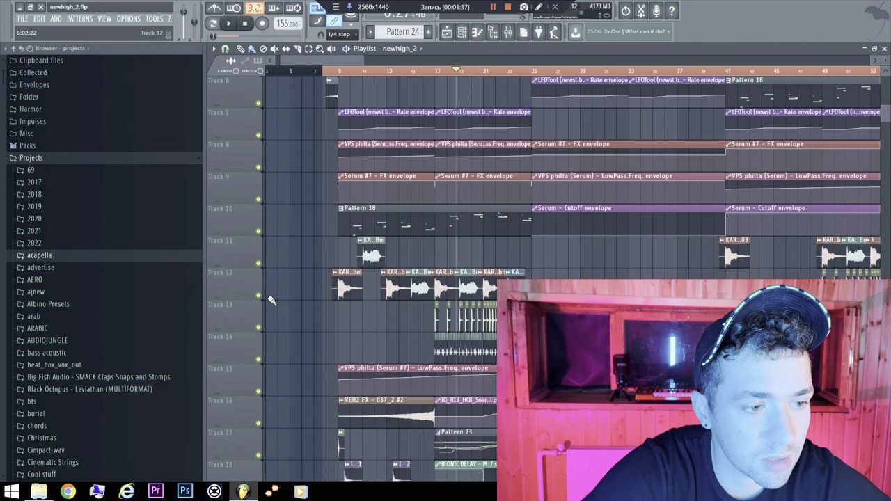
{"action": "right_click", "coordinate": [259, 296]}
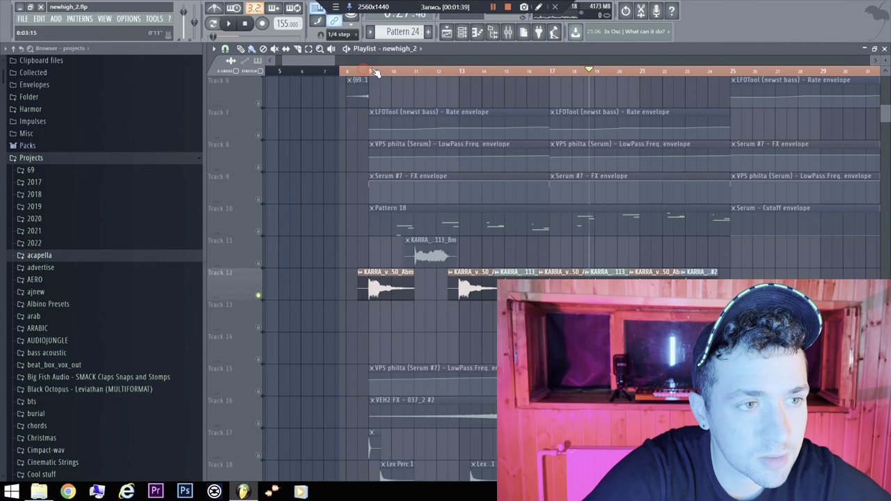
Step: Listen to the soloed vocal clips starting just before bar 9, just before bar 13 and near bar 15
{"action": "left_click", "coordinate": [373, 73]}
{"action": "left_click", "coordinate": [465, 32]}
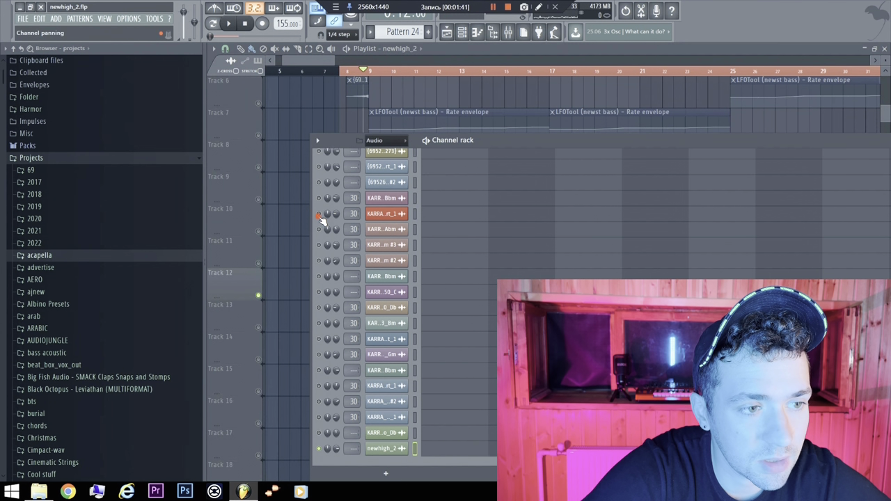
{"action": "left_click", "coordinate": [314, 103]}
{"action": "key", "text": "space"}
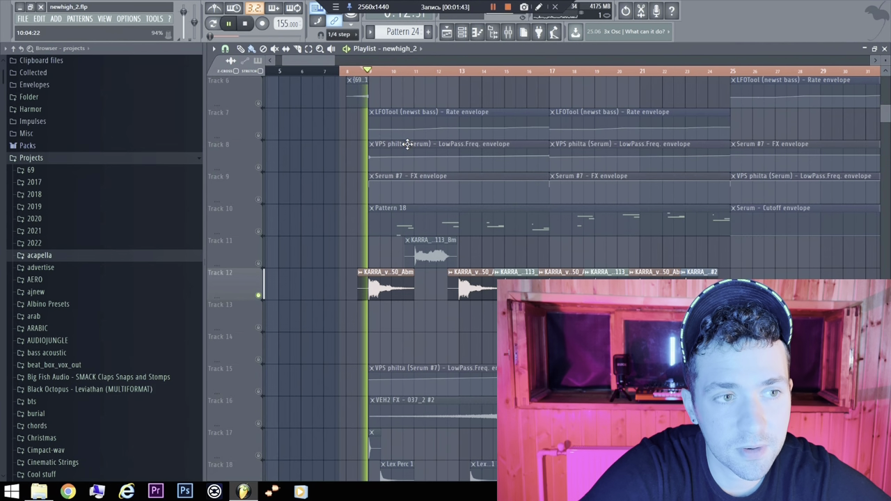
{"action": "left_click", "coordinate": [449, 73]}
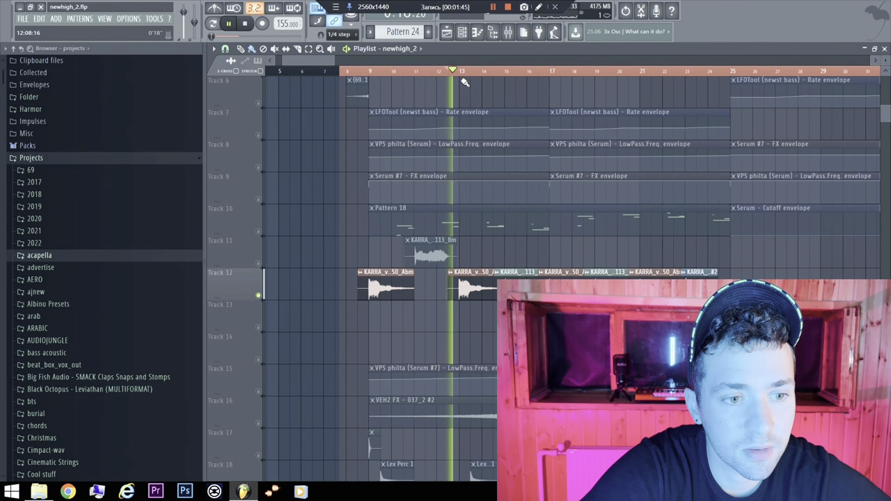
{"action": "left_click", "coordinate": [504, 74]}
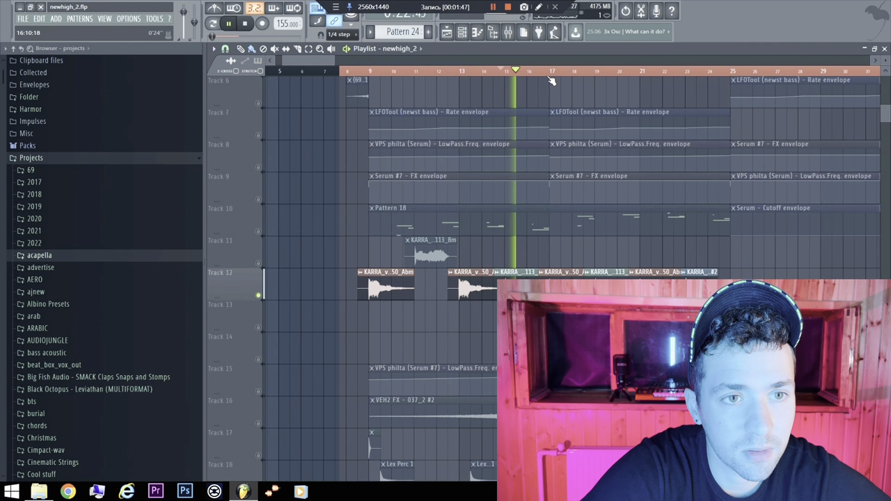
{"action": "key", "text": "space"}
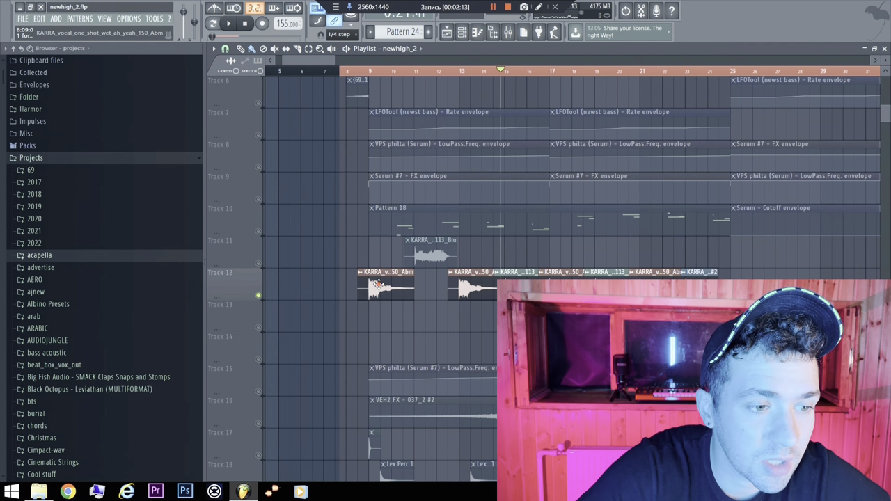
Step: Inspect the sample settings of the uhahhaa vocal clip at bar 23 on Track 12
{"action": "left_click_drag", "start_coordinate": [377, 284], "coordinate": [377, 287]}
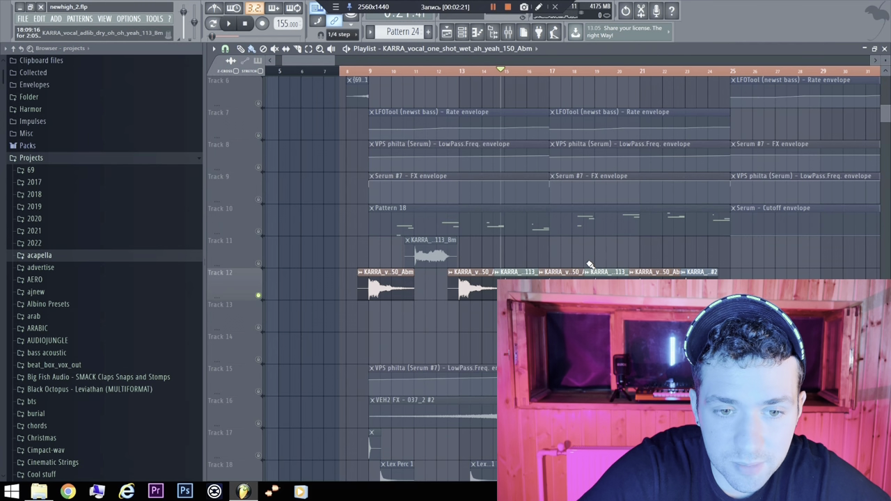
{"action": "scroll", "coordinate": [591, 266], "scroll_direction": "up", "scroll_amount": 2}
{"action": "scroll", "coordinate": [488, 286], "scroll_direction": "right", "scroll_amount": 5}
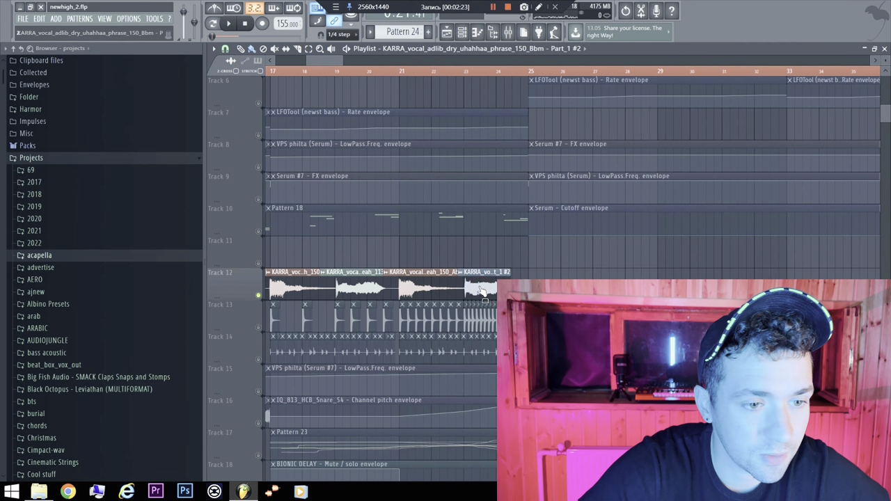
{"action": "double_click", "coordinate": [480, 291]}
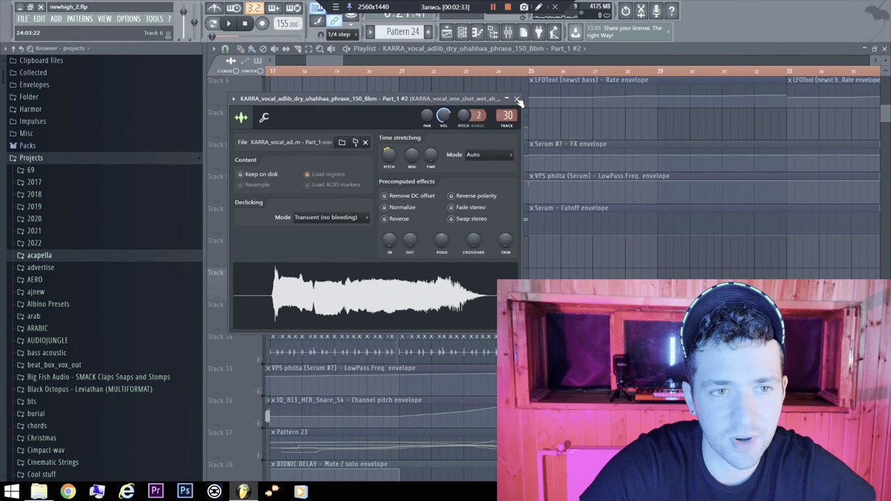
{"action": "left_click", "coordinate": [517, 99]}
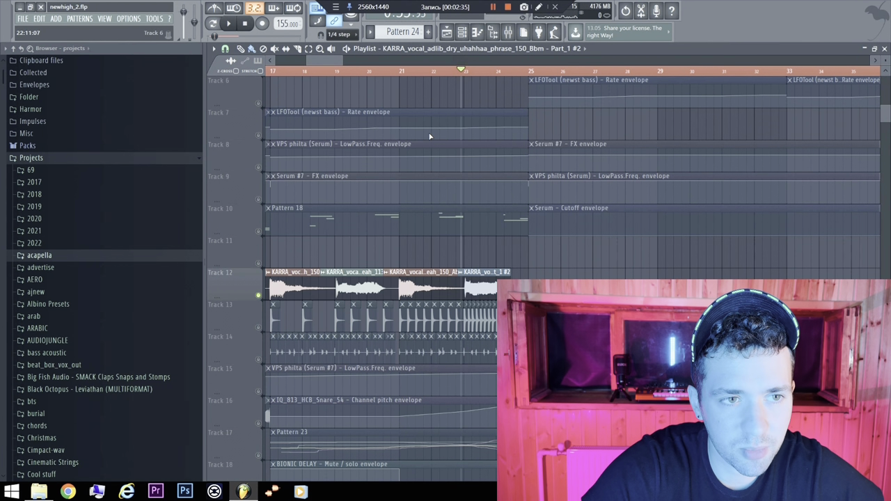
Step: Listen to the soloed uhahhaa vocal clip from about bar 23
{"action": "key", "text": "space"}
{"action": "scroll", "coordinate": [487, 254], "scroll_direction": "up", "scroll_amount": 4}
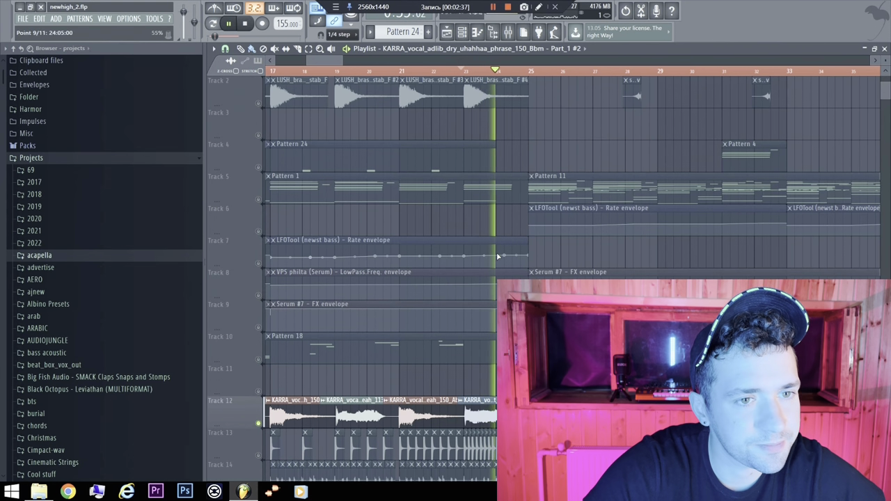
{"action": "scroll", "coordinate": [376, 237], "scroll_direction": "down", "scroll_amount": 3, "text": "ctrl"}
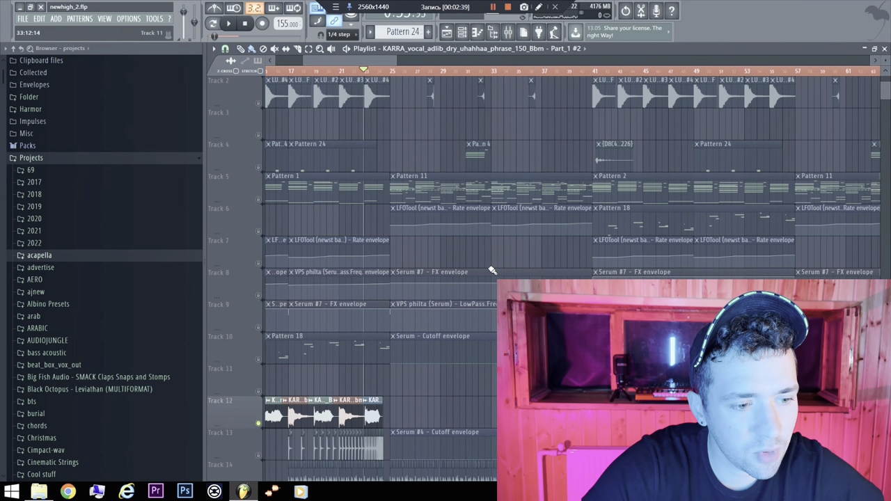
Step: Switch to Pattern 11 in pattern mode and audition it with only the Cymatics Kick 065 and Snare_Hollow channels enabled
{"action": "double_click", "coordinate": [418, 174]}
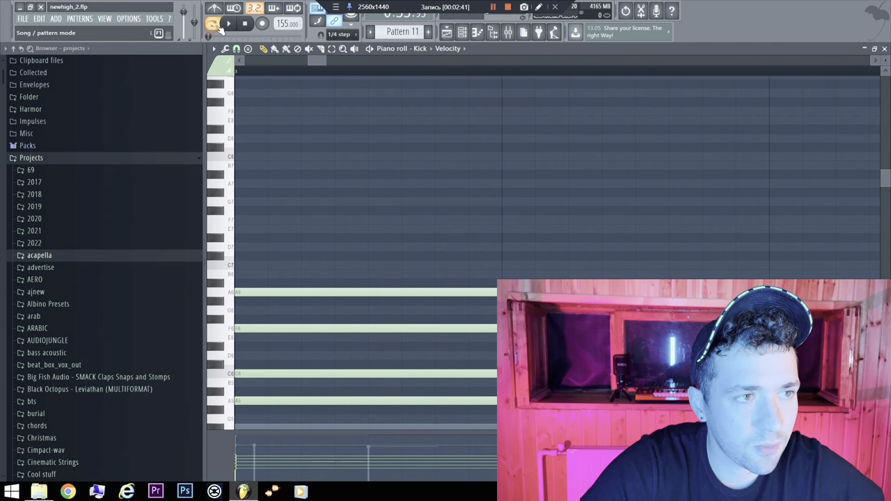
{"action": "left_click", "coordinate": [884, 48]}
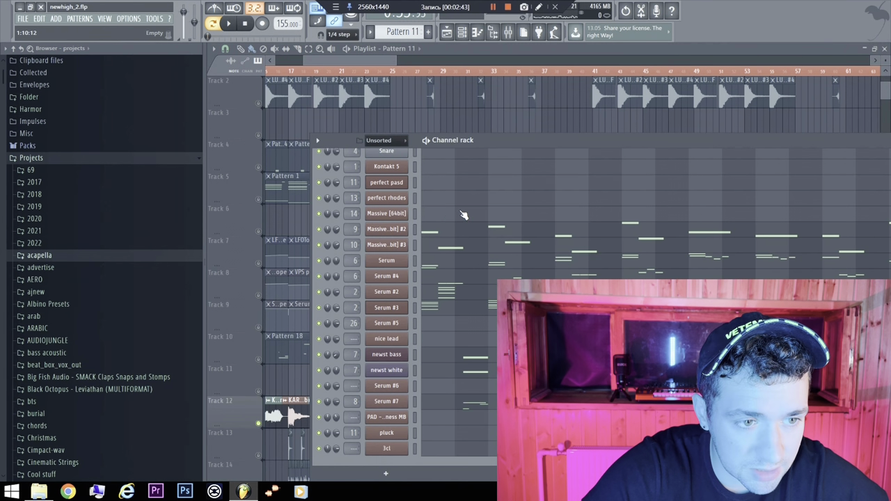
{"action": "scroll", "coordinate": [464, 215], "scroll_direction": "up", "scroll_amount": 5}
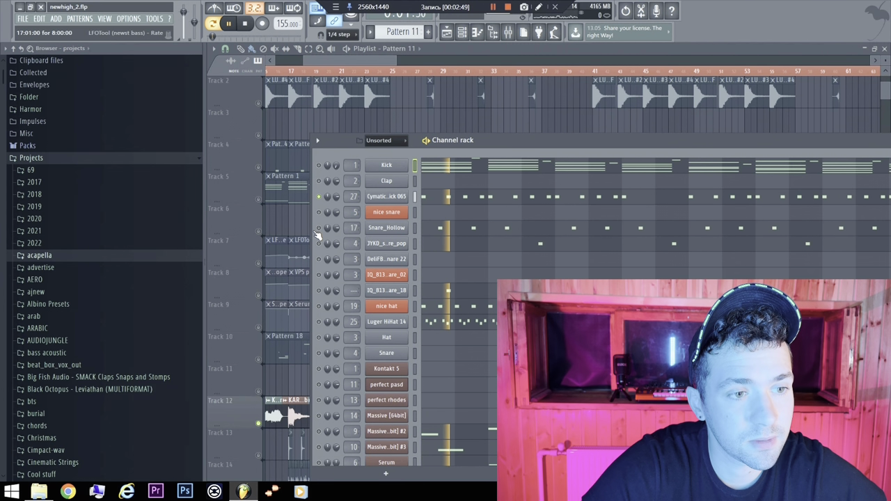
{"action": "key", "text": "space"}
{"action": "key", "text": "space"}
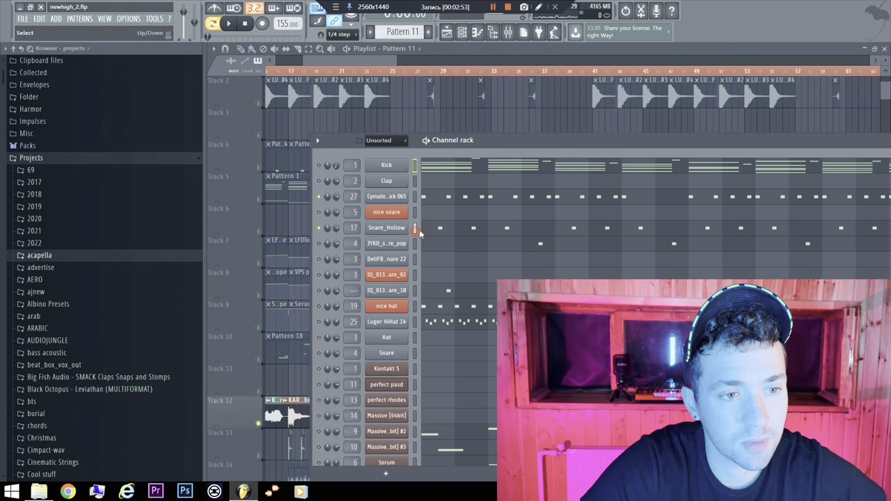
{"action": "key", "text": "space"}
Step: Inspect the FabFilter Pro-Q 2 equalizer curve on the Snare_Hollow mixer track
{"action": "left_click", "coordinate": [509, 33]}
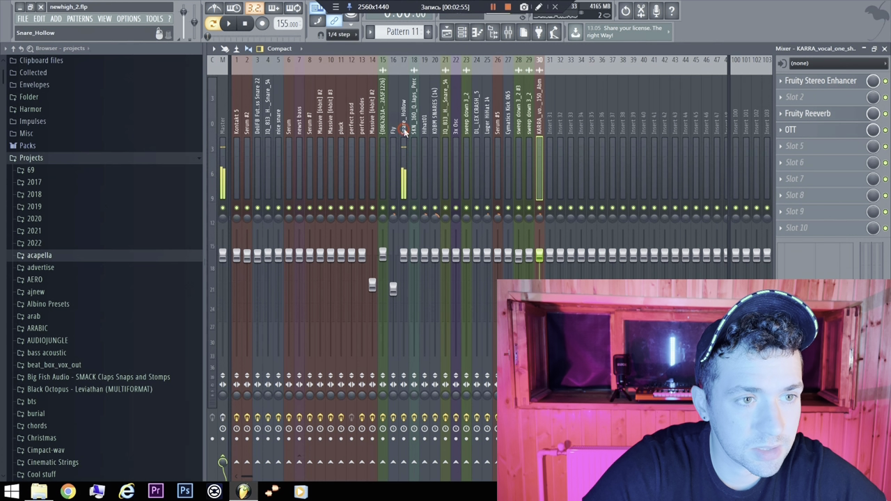
{"action": "left_click", "coordinate": [823, 81]}
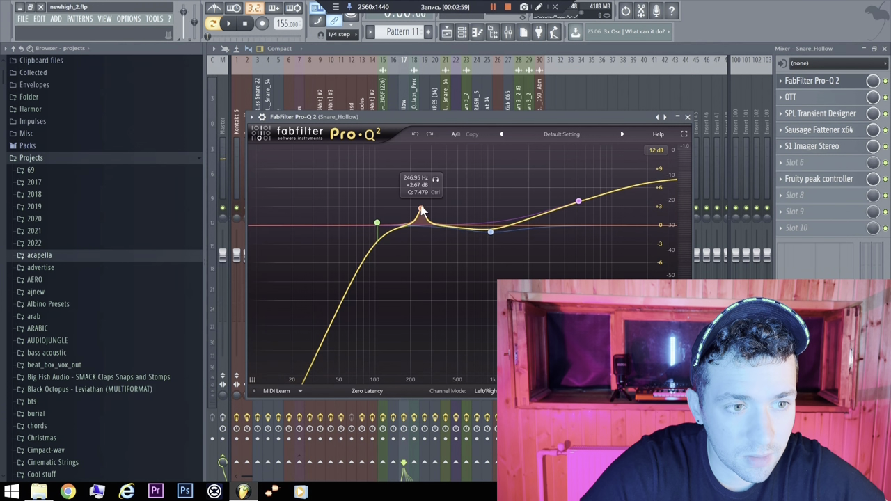
{"action": "left_click", "coordinate": [687, 117]}
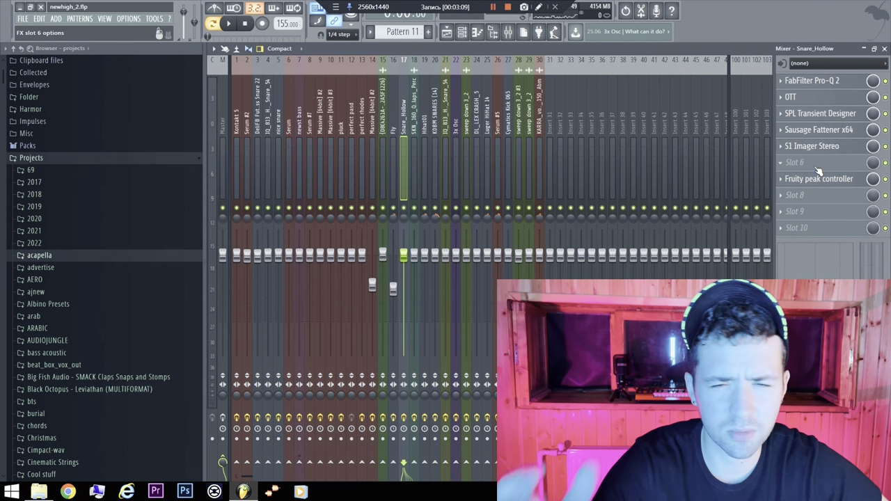
Step: Load FabFilter Saturn into slot 6 of the Snare_Hollow mixer track and raise its Band 1 Bass to about +10 dB
{"action": "key", "text": "z"}
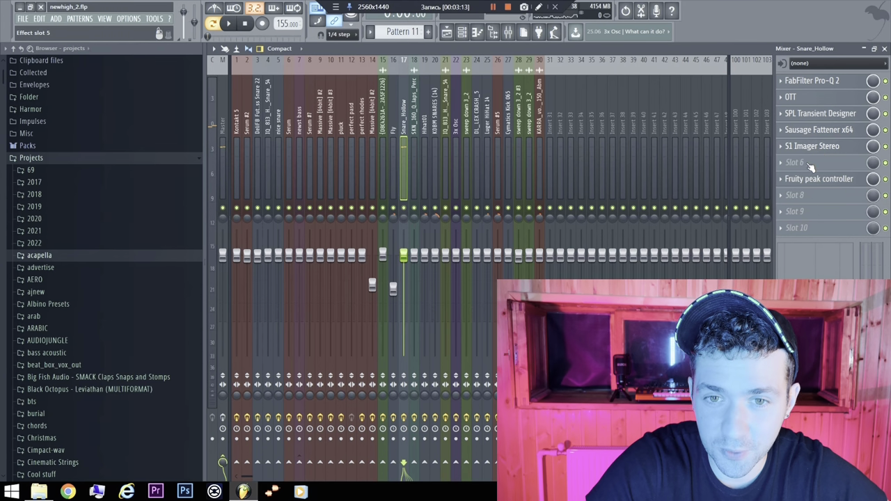
{"action": "left_click", "coordinate": [810, 167]}
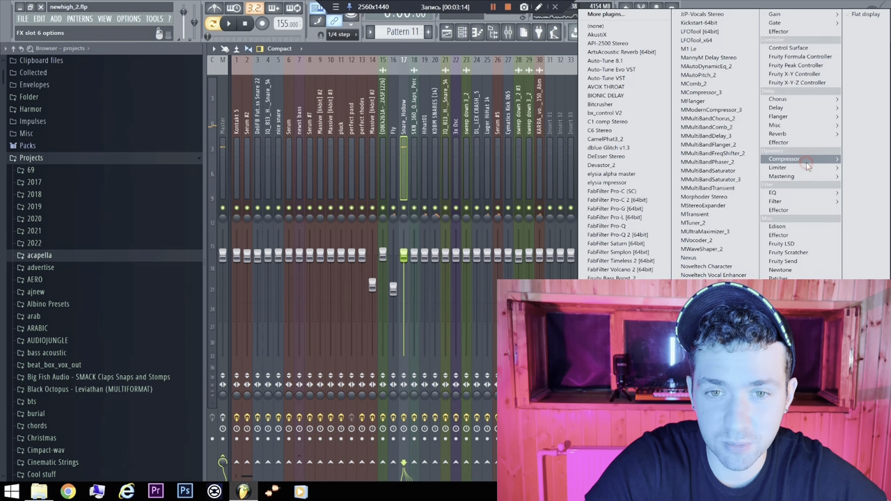
{"action": "left_click", "coordinate": [635, 245]}
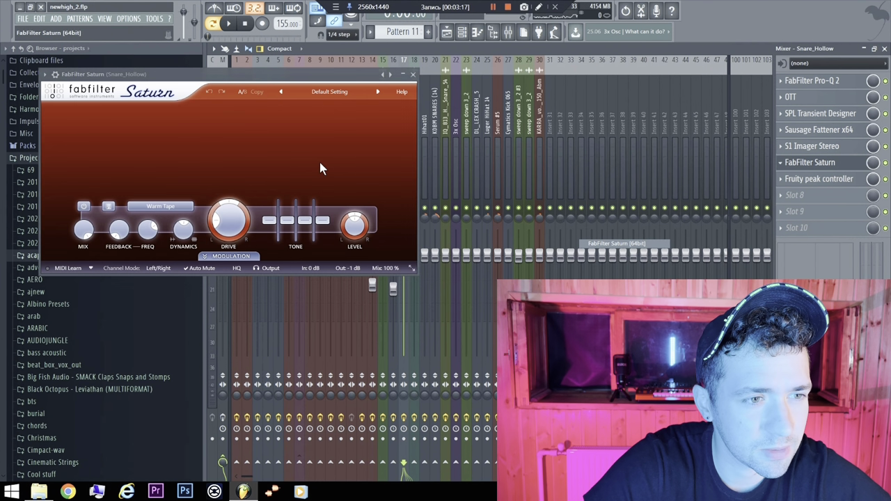
{"action": "left_click_drag", "start_coordinate": [277, 87], "coordinate": [525, 105]}
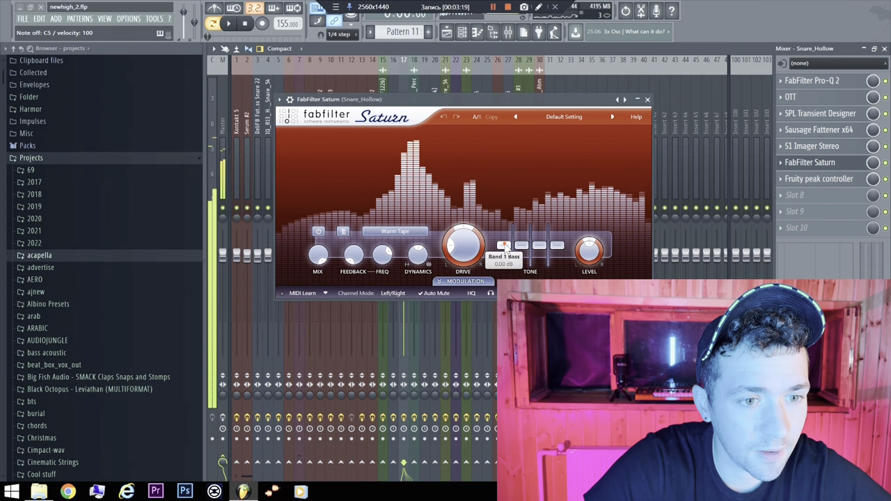
{"action": "left_click_drag", "start_coordinate": [504, 246], "coordinate": [512, 239]}
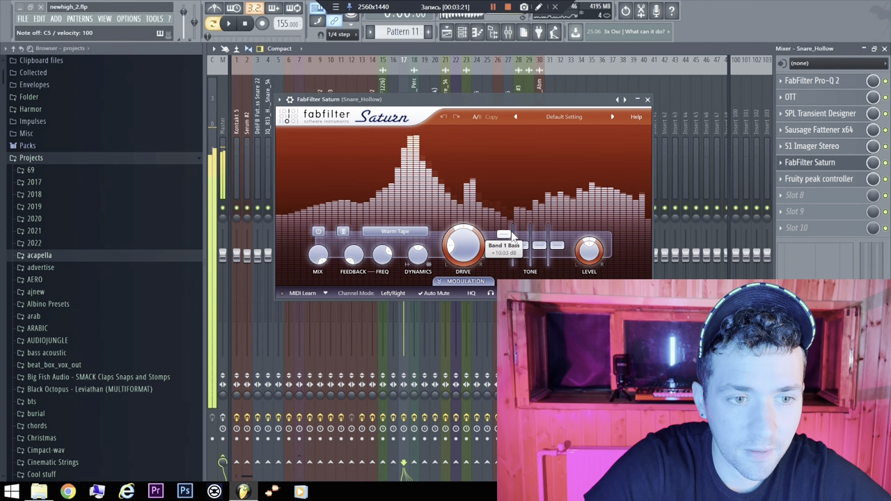
{"action": "left_click", "coordinate": [647, 99]}
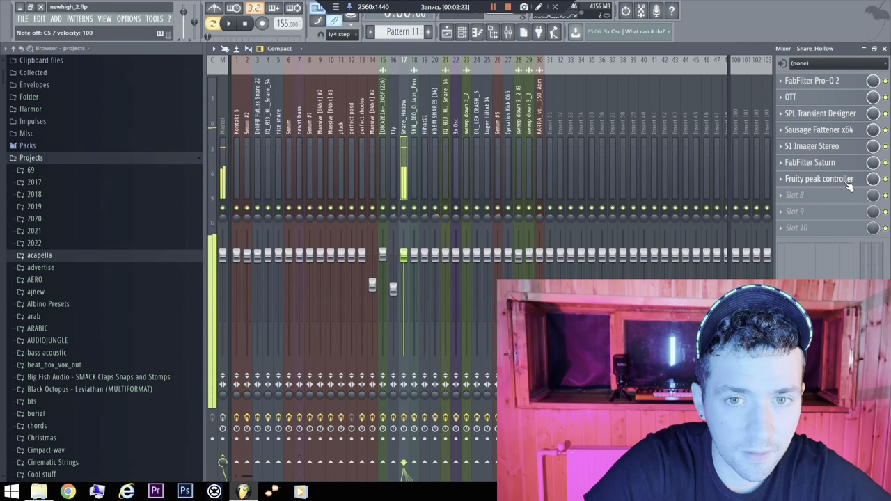
Step: Close the mixer and audition Pattern 11 with the kick, snare and hi-hat channels enabled together
{"action": "key", "text": "space"}
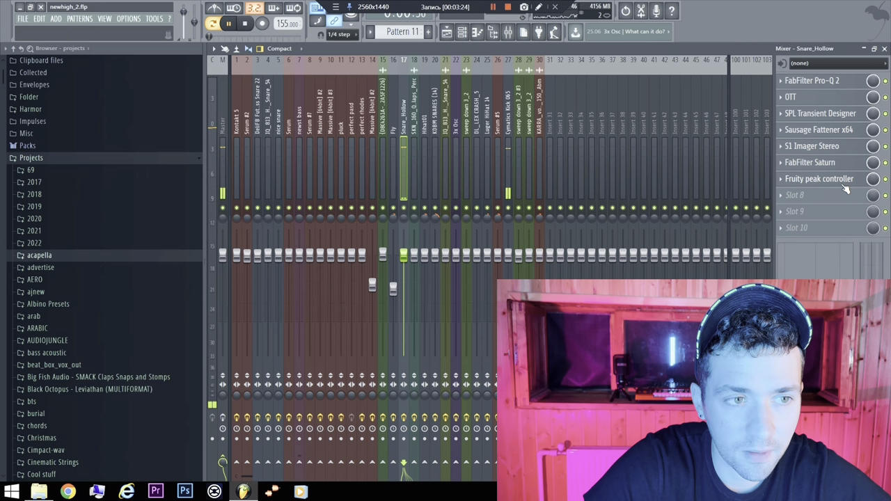
{"action": "left_click", "coordinate": [884, 48]}
{"action": "key", "text": "space"}
{"action": "key", "text": "space"}
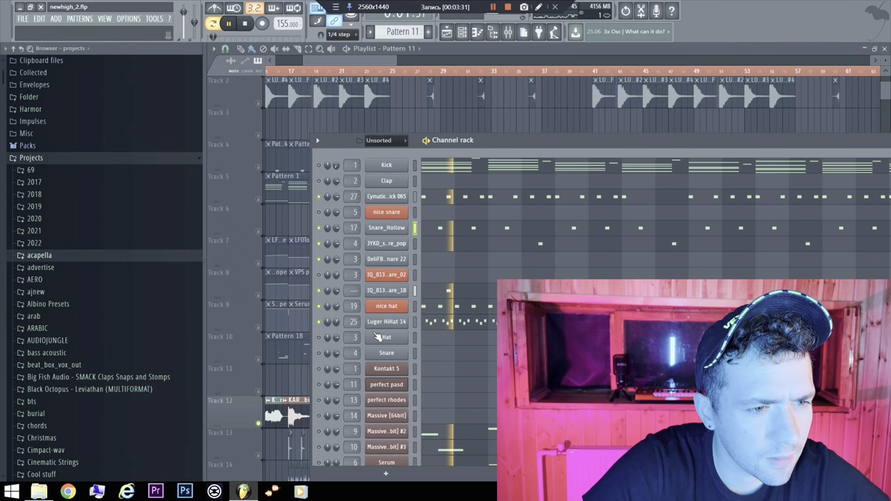
Step: Enable the Massive #2, Massive #3 and Serum channels and audition them with the drums in Pattern 11
{"action": "scroll", "coordinate": [320, 313], "scroll_direction": "down", "scroll_amount": 3}
{"action": "key", "text": "space"}
{"action": "left_click", "coordinate": [319, 292]}
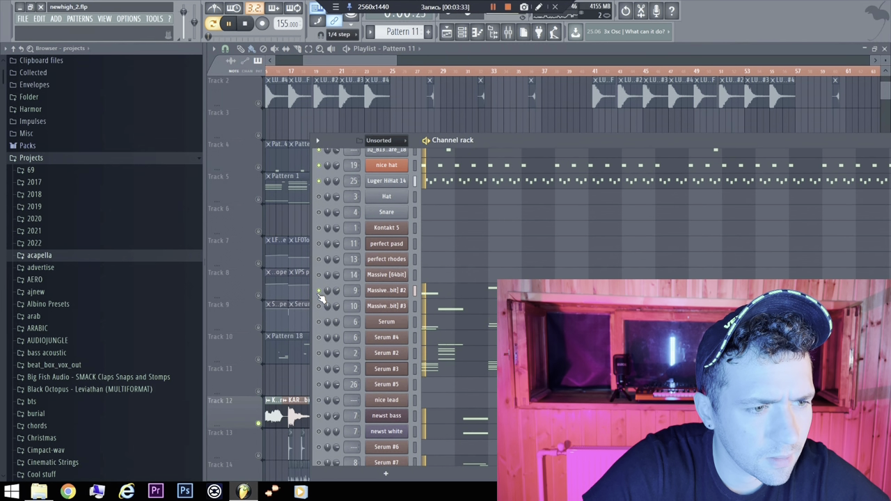
{"action": "key", "text": "space"}
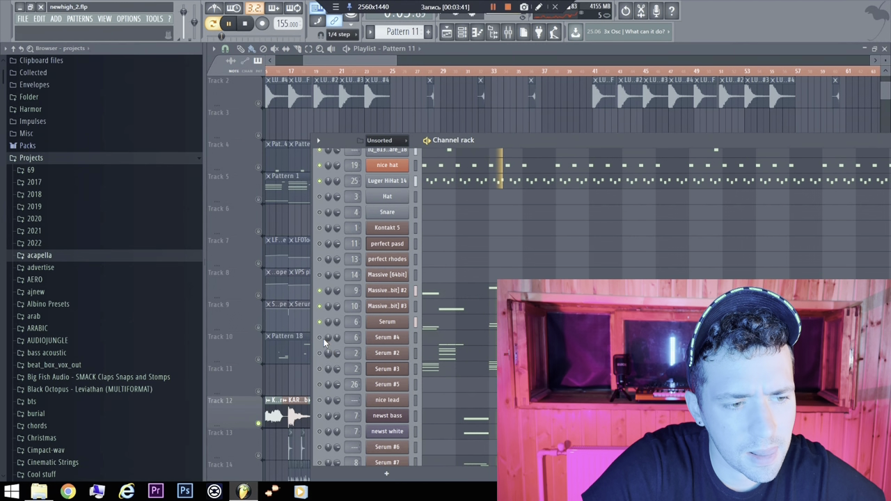
{"action": "key", "text": "space"}
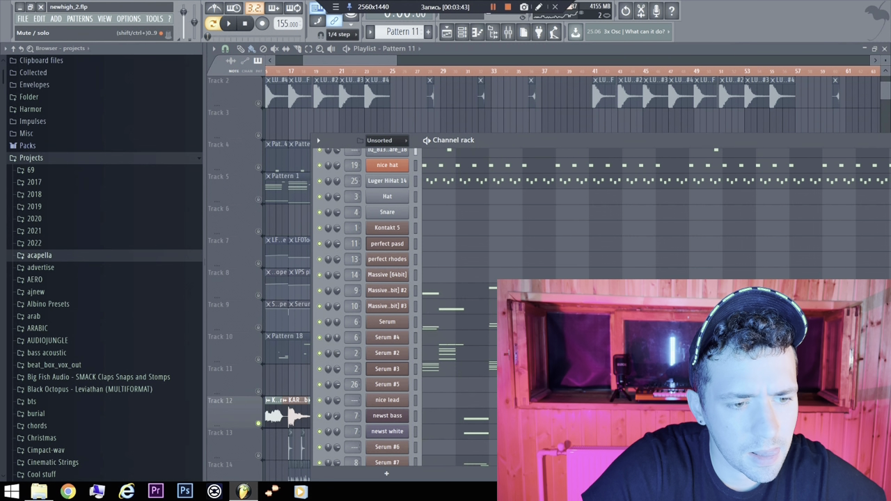
Step: Play Pattern 11 with all channels enabled and run the macro that switches smart disable for all plugins
{"action": "key", "text": "space"}
{"action": "left_click", "coordinate": [155, 19]}
{"action": "mouse_move", "coordinate": [237, 47]}
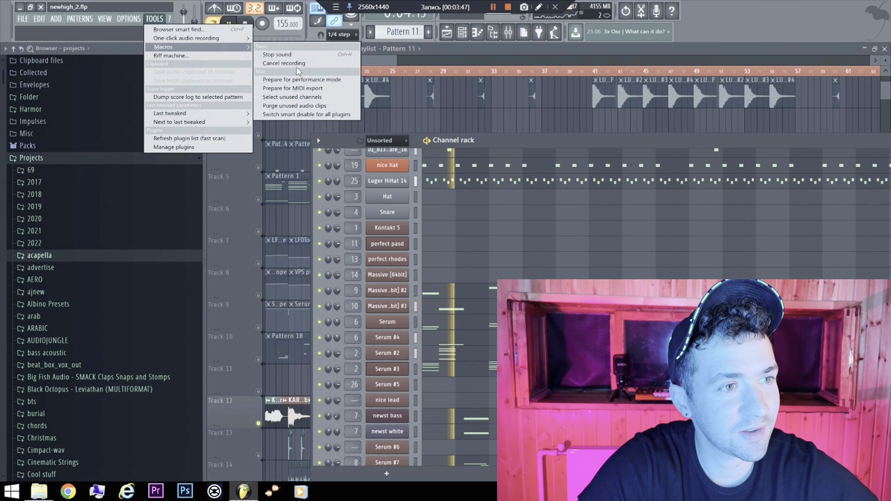
{"action": "left_click", "coordinate": [307, 114]}
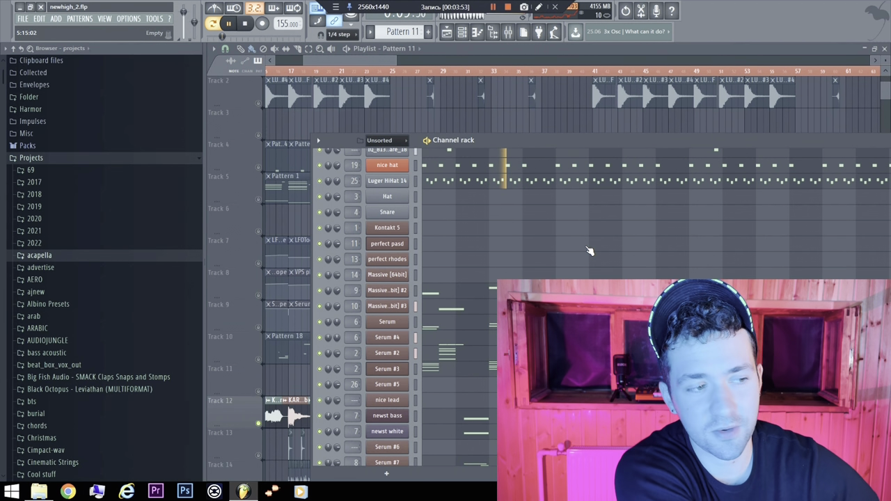
{"action": "key", "text": "space"}
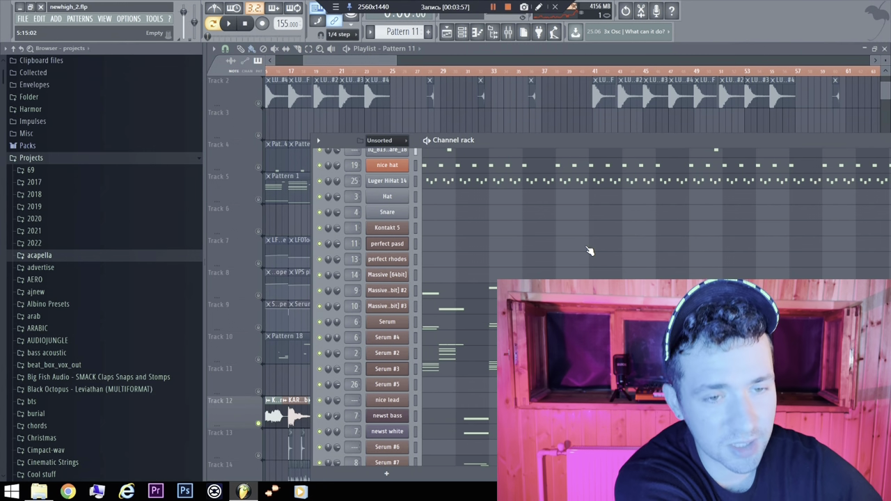
Step: Solo the Serum #3 channel and audition it in Pattern 11
{"action": "scroll", "coordinate": [384, 294], "scroll_direction": "down", "scroll_amount": 4}
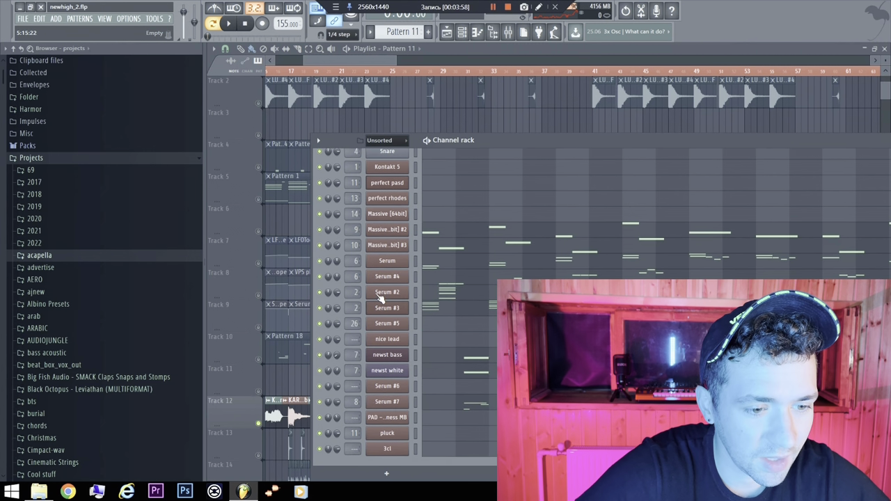
{"action": "right_click", "coordinate": [322, 308]}
{"action": "key", "text": "space"}
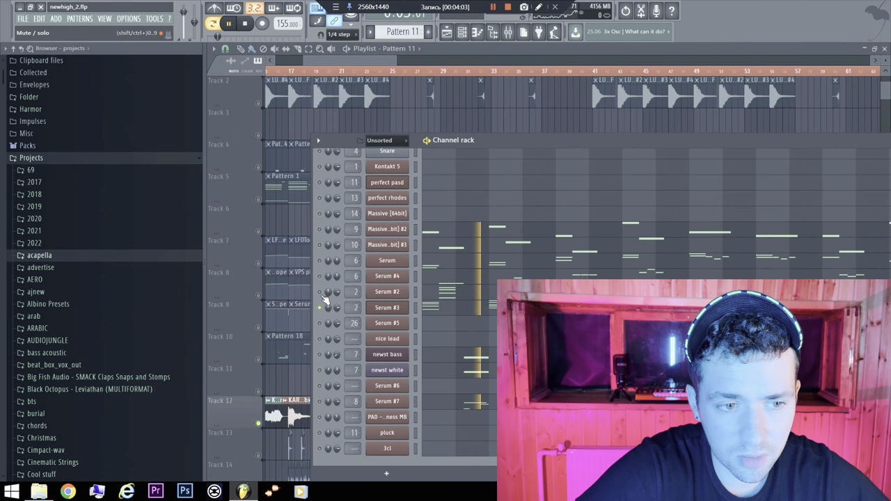
{"action": "key", "text": "space"}
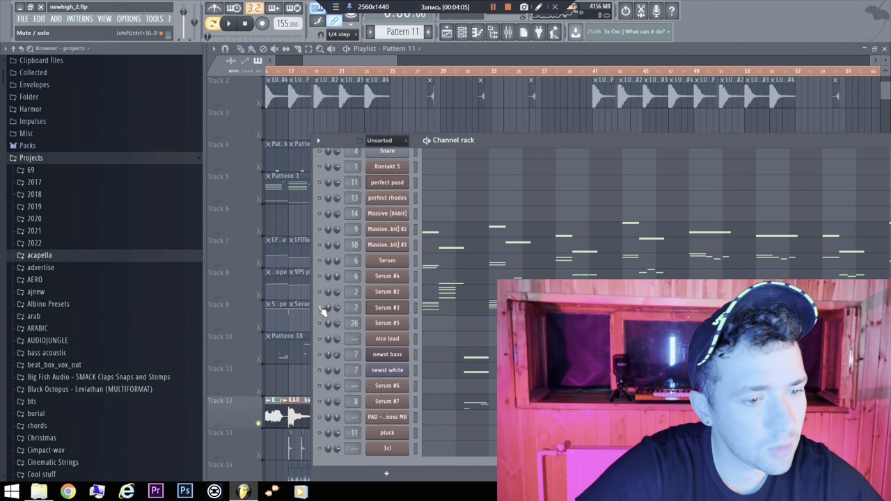
Step: Look over the effect slots on the Snare_Hollow mixer track and return to the playlist
{"action": "left_click", "coordinate": [508, 32]}
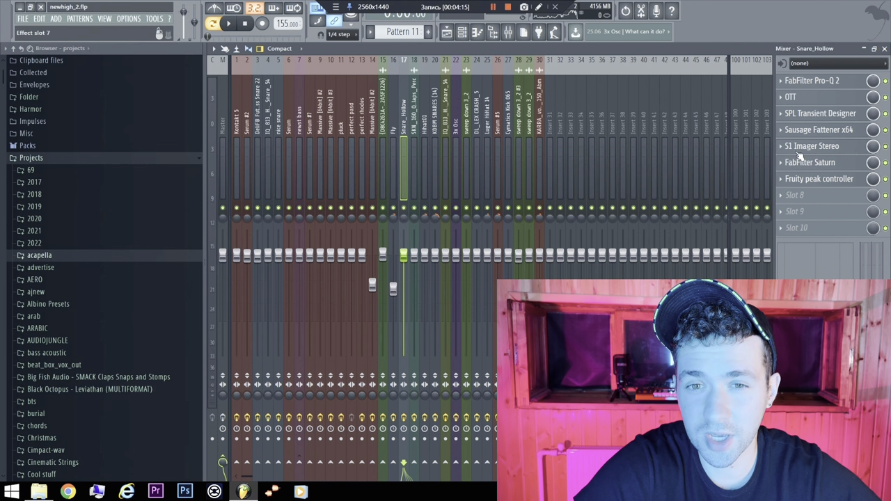
{"action": "left_click", "coordinate": [884, 48]}
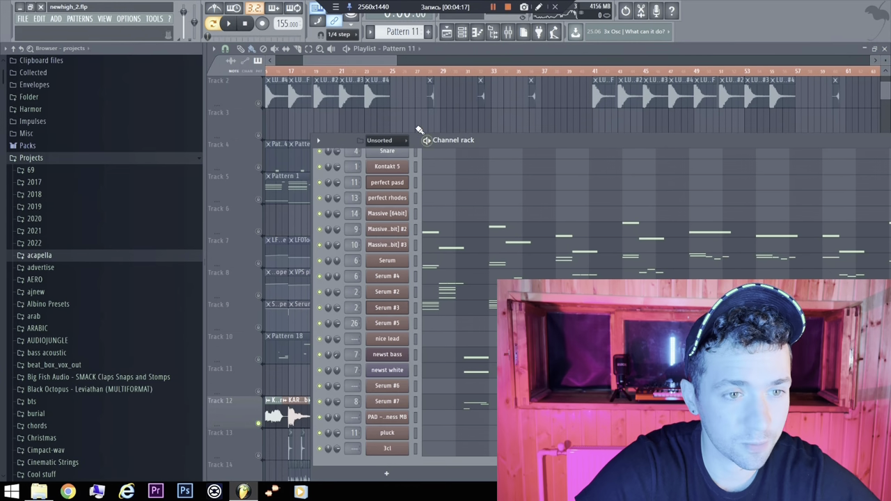
{"action": "left_click", "coordinate": [436, 121]}
{"action": "key", "text": "super"}
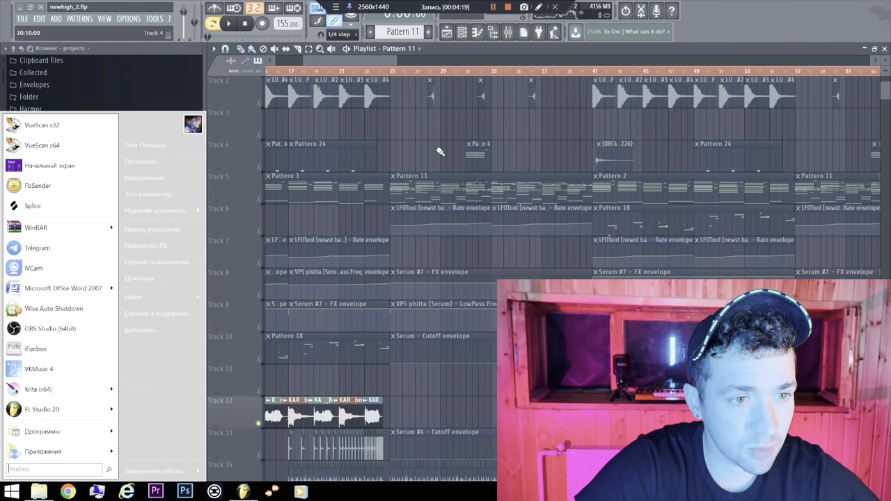
{"action": "key", "text": "super"}
Step: Solo Track 26 with the newhigh_2 audio clip and listen to it in song mode from about bar 24
{"action": "scroll", "coordinate": [410, 156], "scroll_direction": "down", "scroll_amount": 4}
{"action": "scroll", "coordinate": [313, 229], "scroll_direction": "down", "scroll_amount": 10}
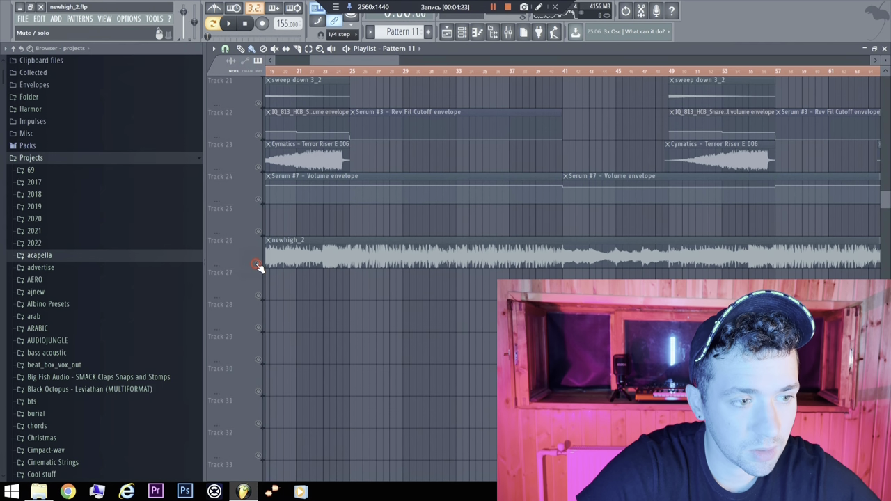
{"action": "scroll", "coordinate": [258, 266], "scroll_direction": "up", "scroll_amount": 4}
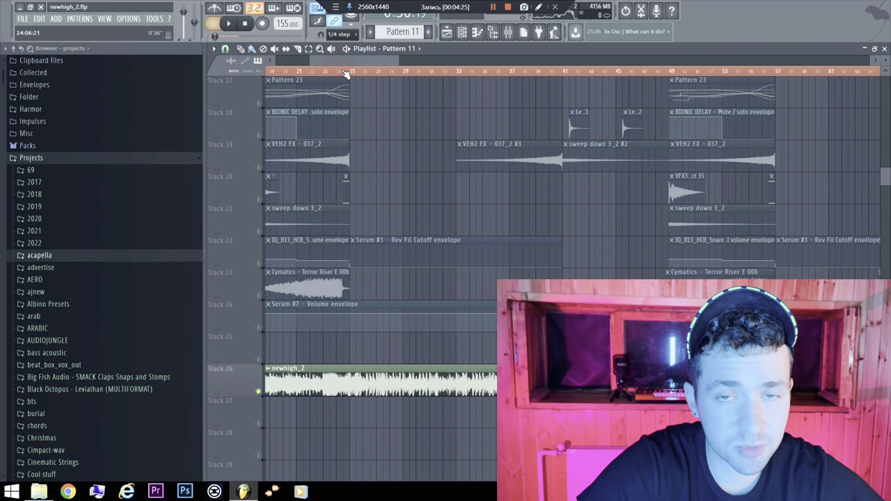
{"action": "left_click", "coordinate": [343, 72]}
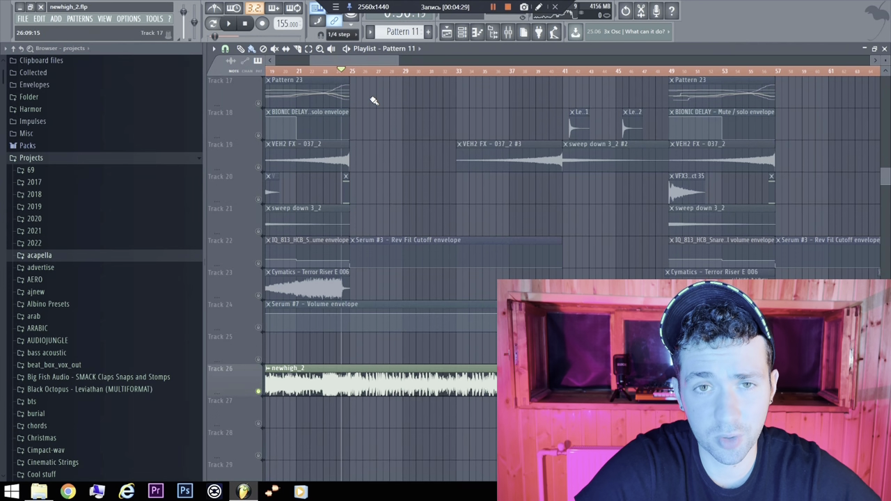
{"action": "key", "text": "space"}
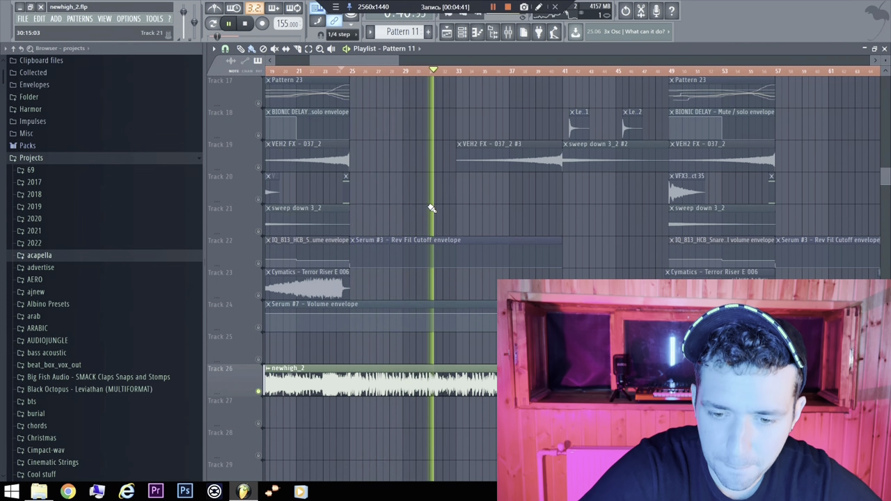
{"action": "key", "text": "space"}
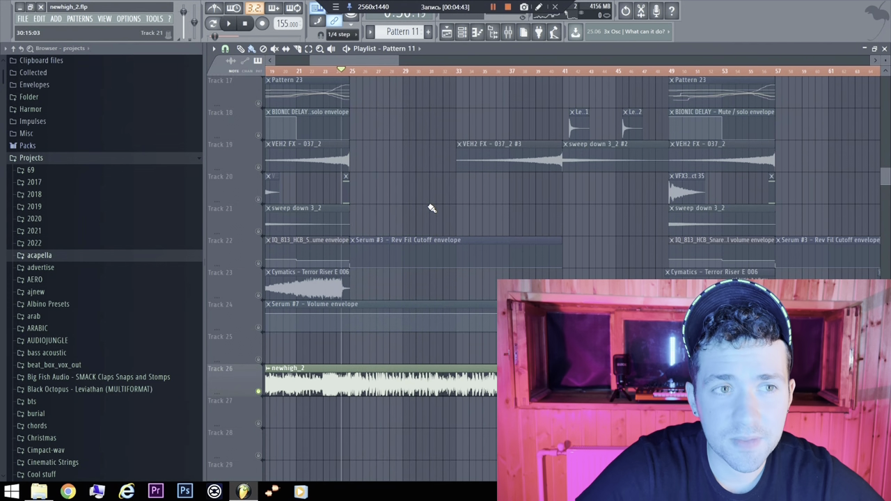